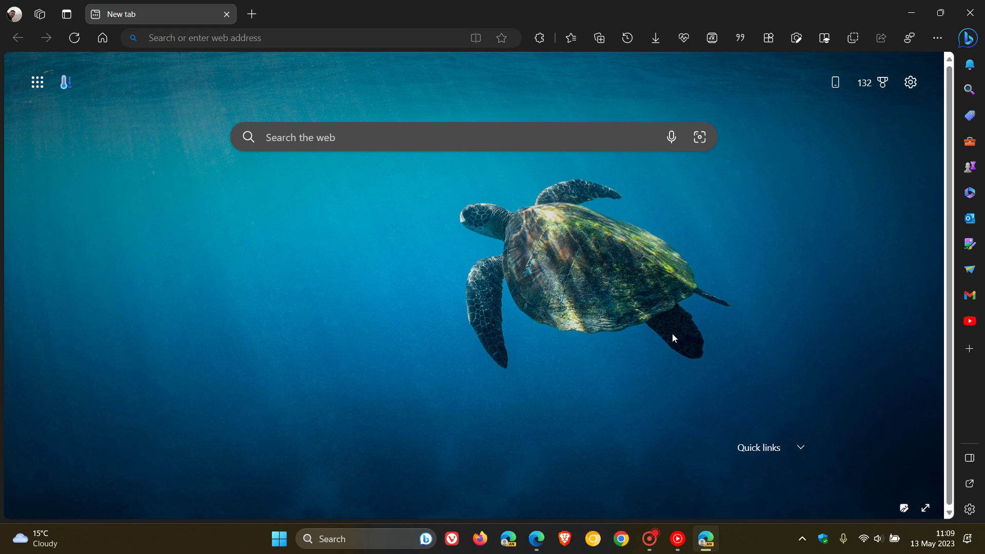
Open the profile flyout to show its Wallet section and 132 Rewards points.
left_click(14, 14)
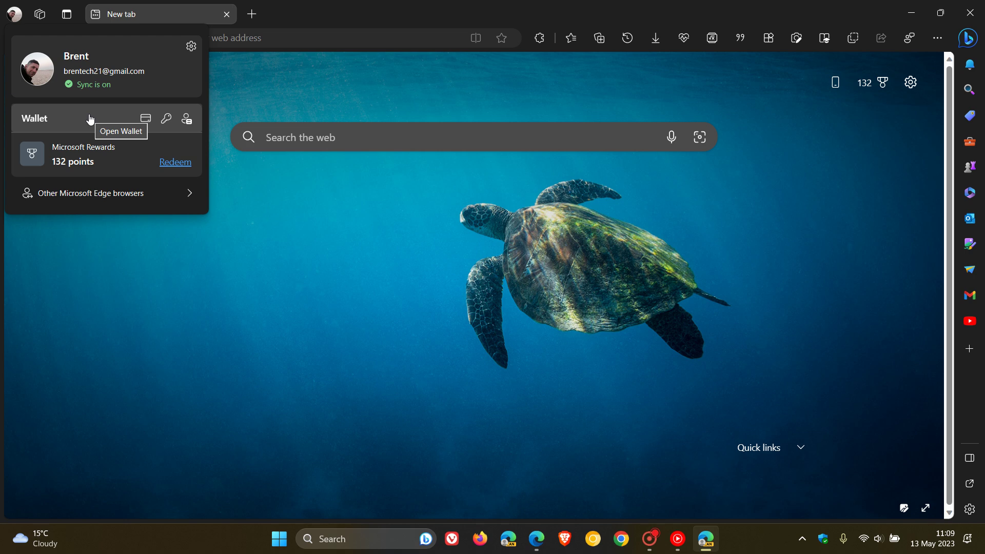
Close the flyout and open the other Edge window's profile menu showing 374 Rewards points.
left_click(557, 268)
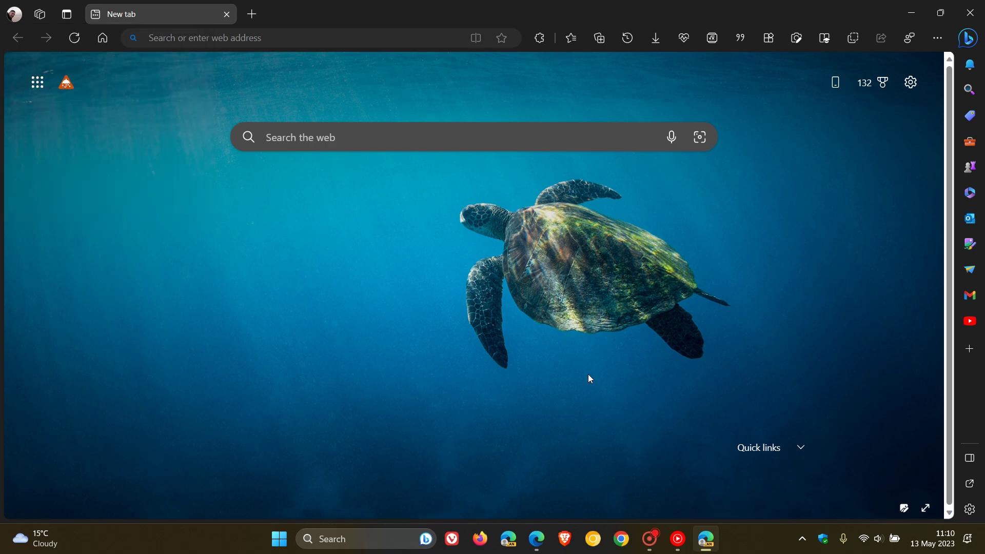
left_click(537, 538)
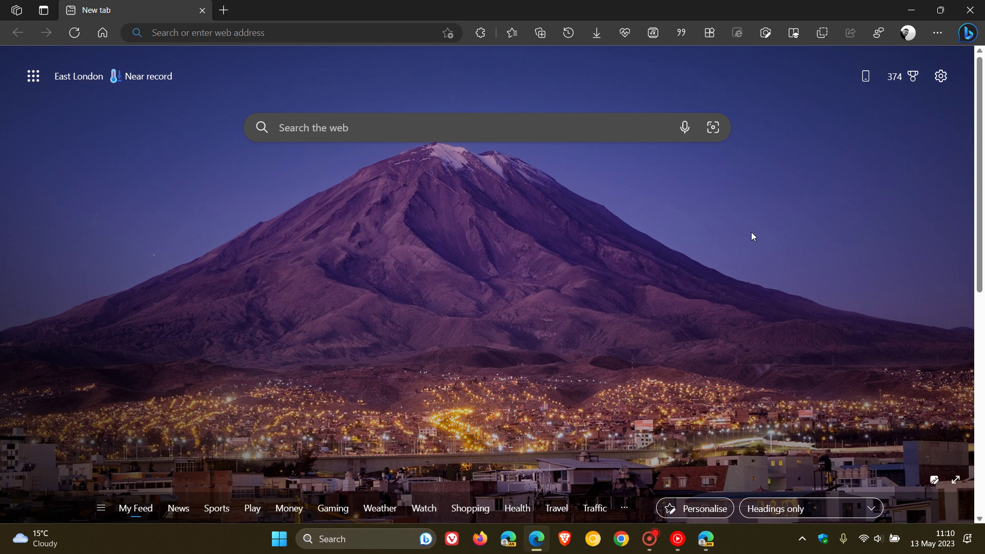
left_click(908, 34)
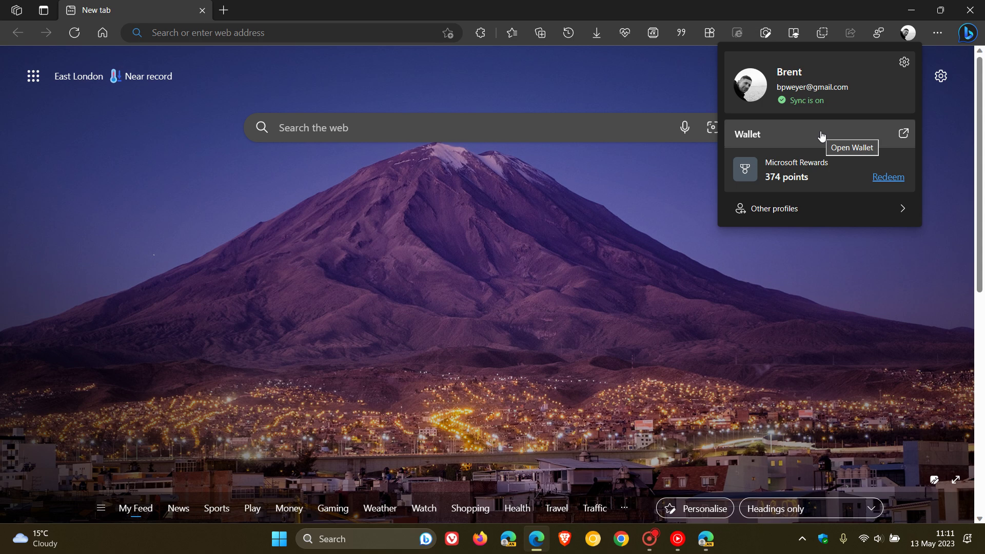
Reopen the turtle-background window's profile menu to check other-browsers options, then dismiss it.
left_click(610, 331)
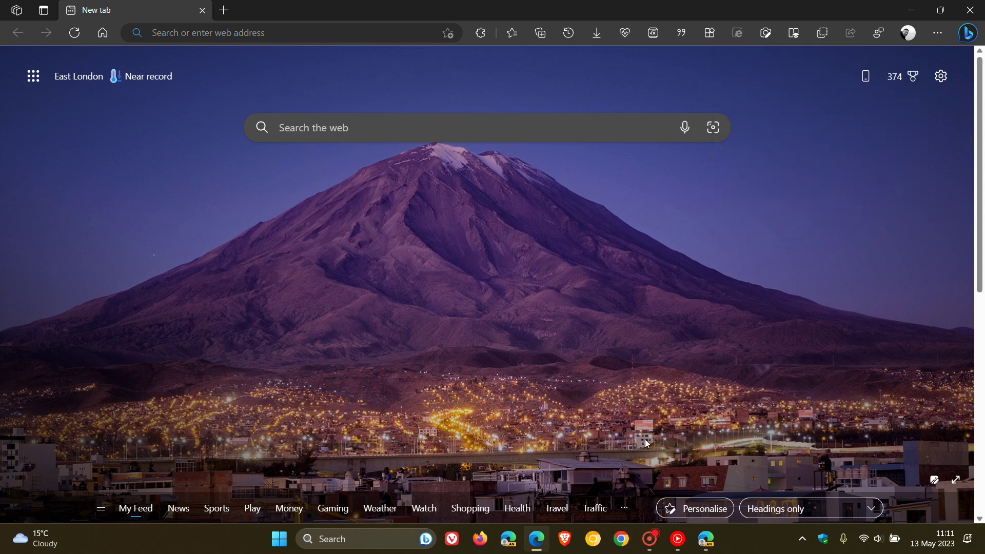
left_click(705, 539)
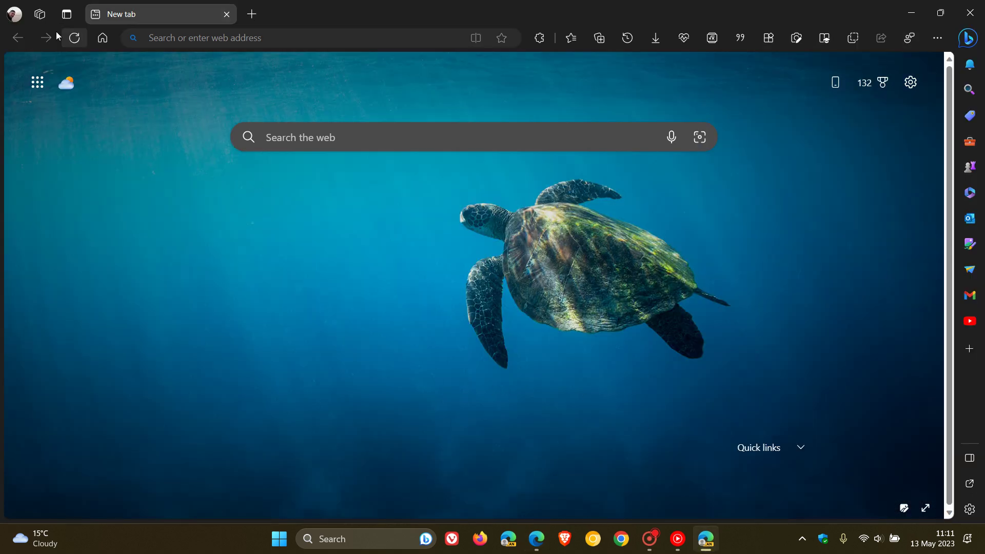
left_click(14, 14)
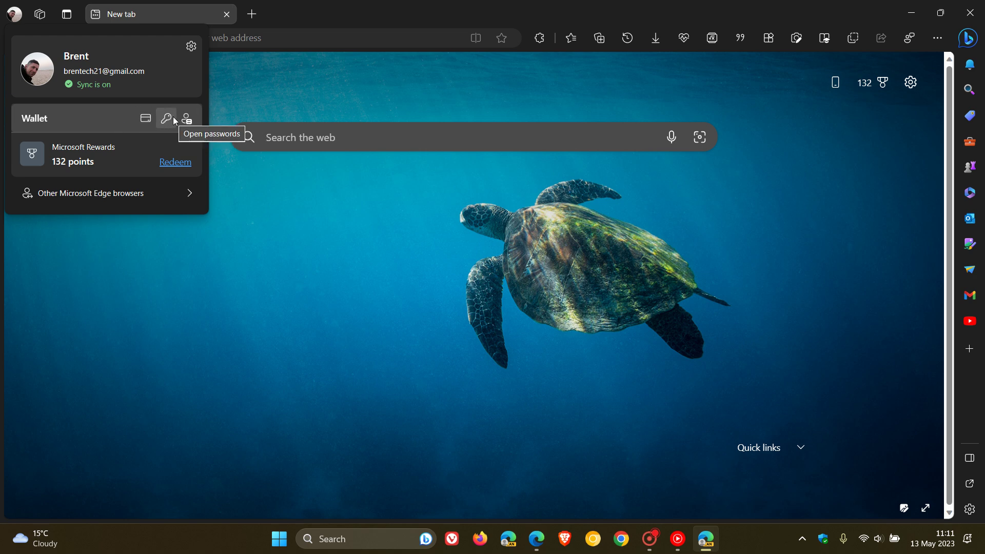
mouse_move(104, 192)
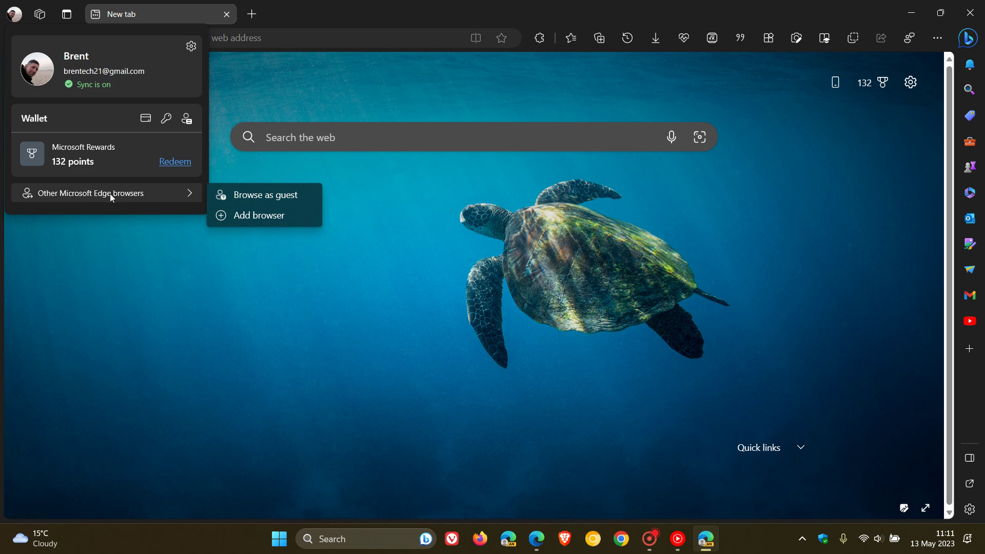
left_click(539, 370)
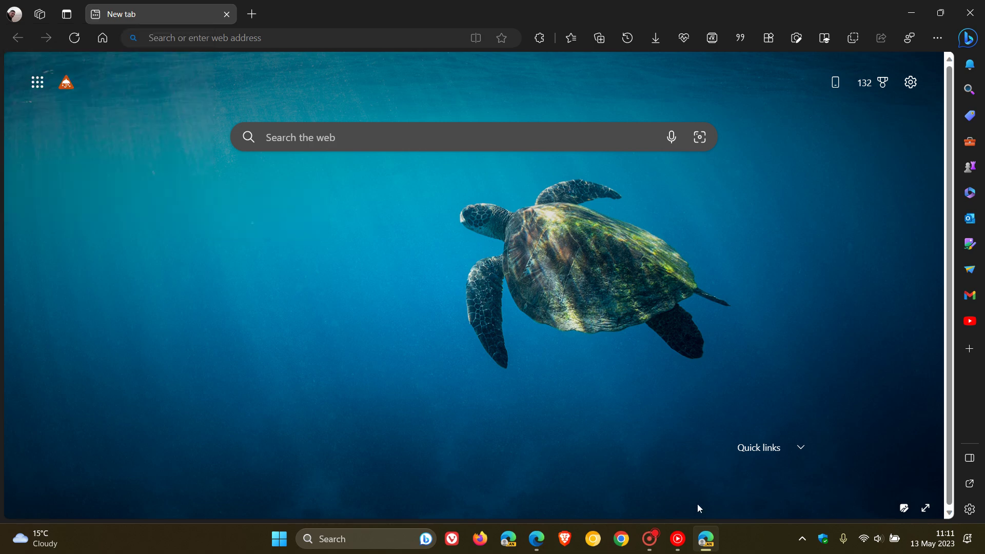
Open the mountain-background Edge window's profile menu to reach its Wallet.
left_click(536, 539)
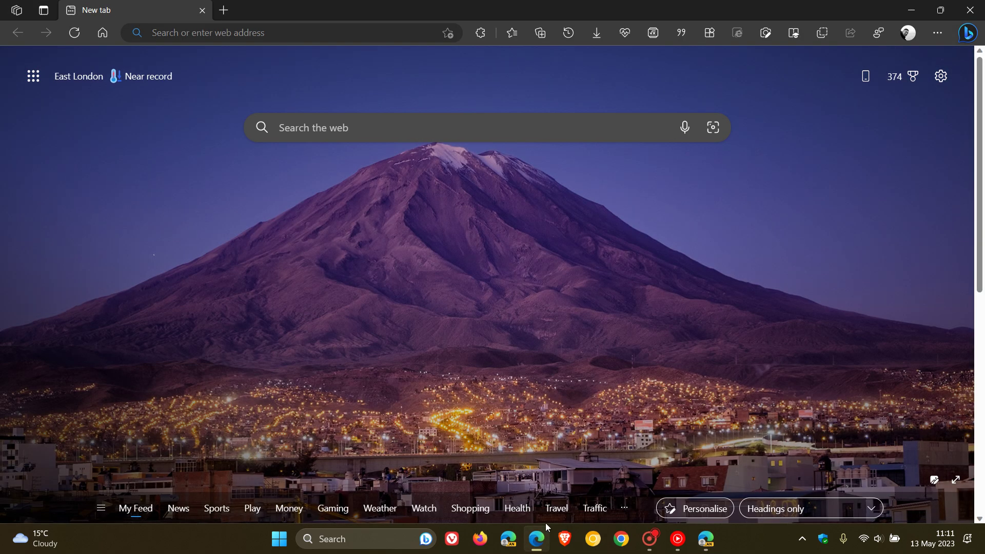
left_click(908, 33)
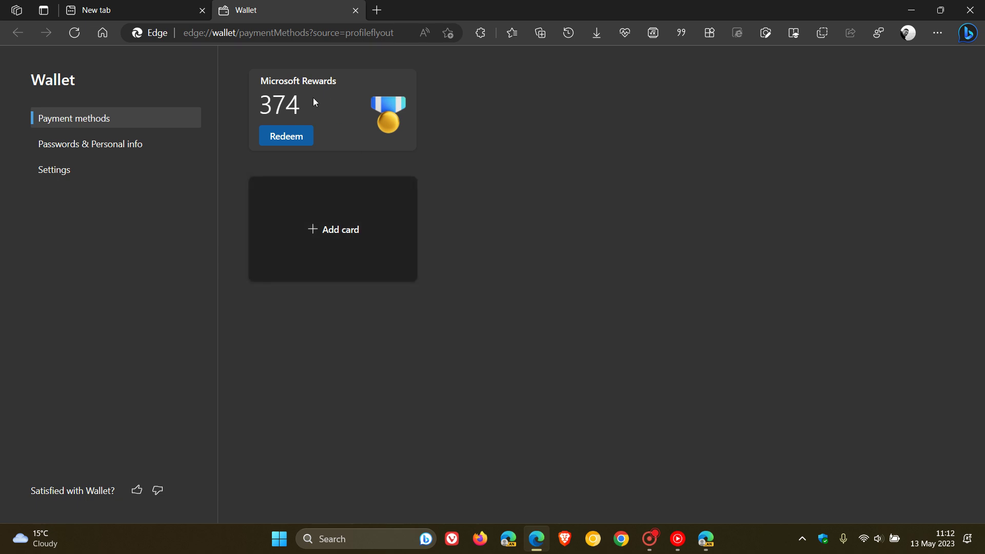
Review Wallet's Passwords & Personal info and Settings sections, then close the Wallet tab.
left_click(101, 146)
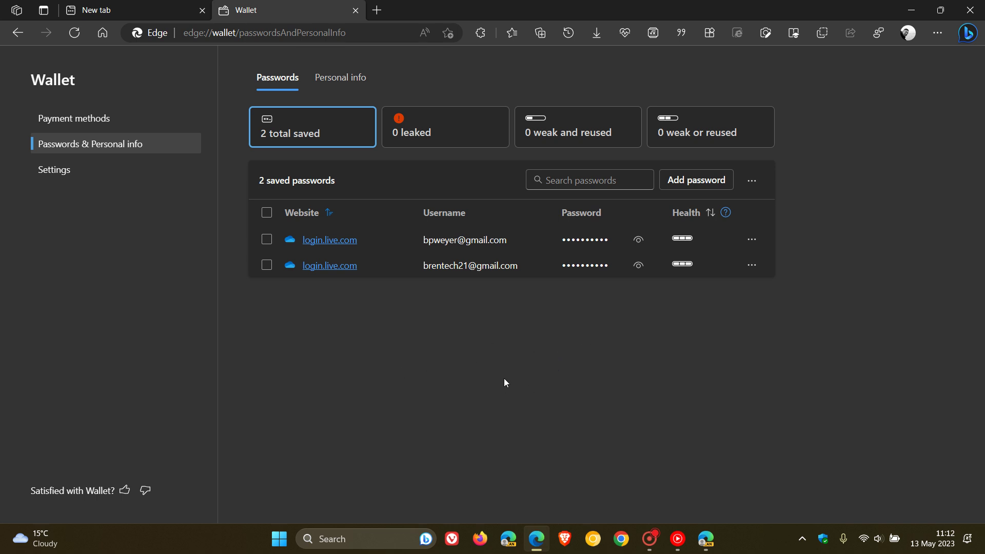
left_click(83, 171)
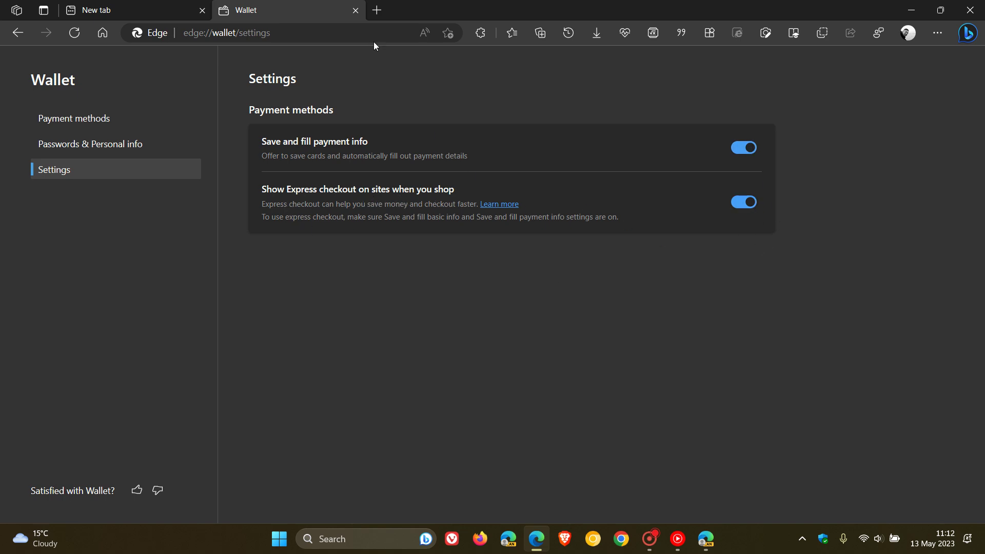
left_click(355, 10)
left_click(907, 32)
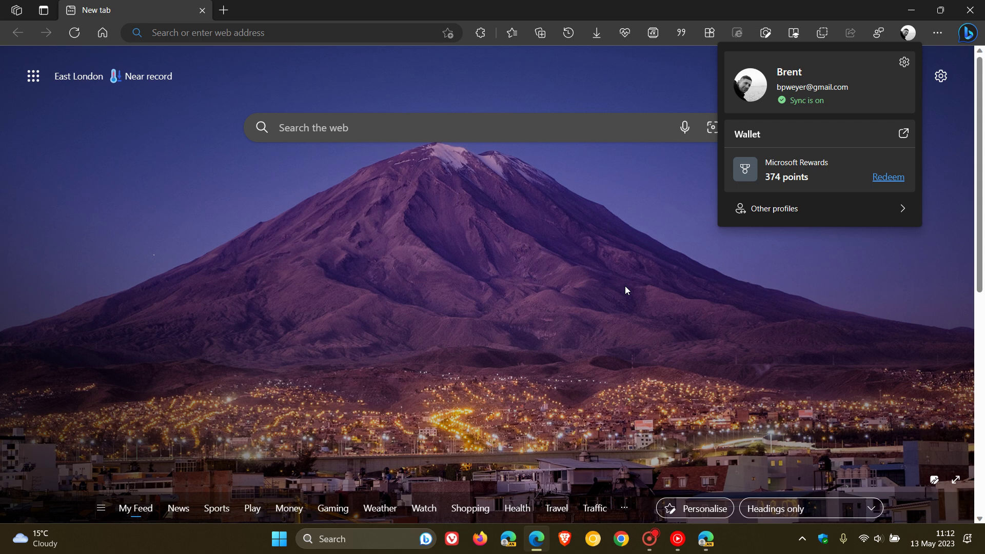
left_click(625, 286)
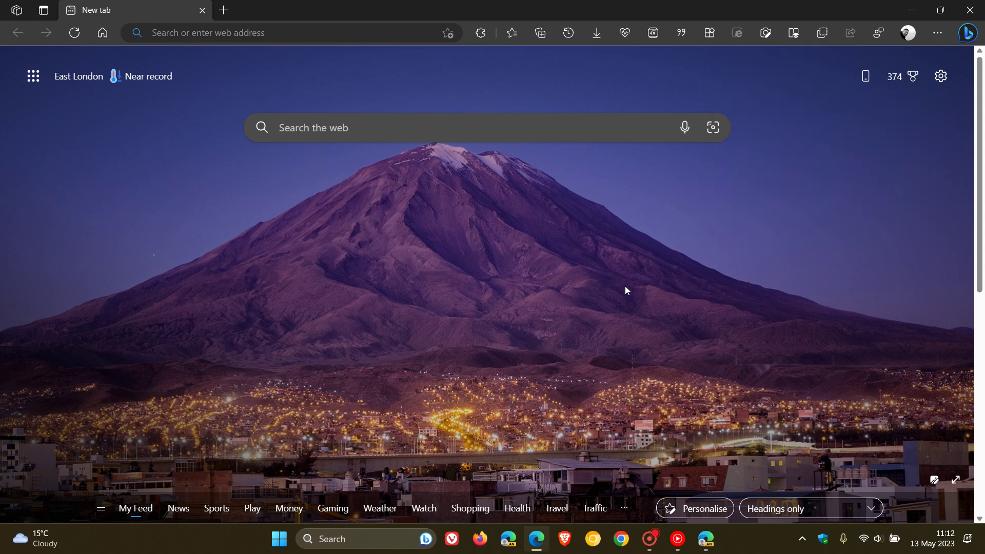